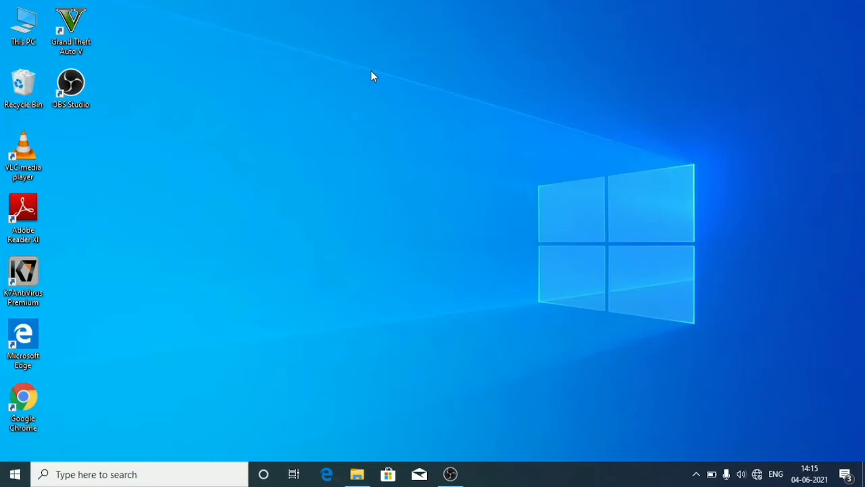
Launch TeamViewer_Setup_x64 from the Downloads folder and allow it to run.
click(357, 475)
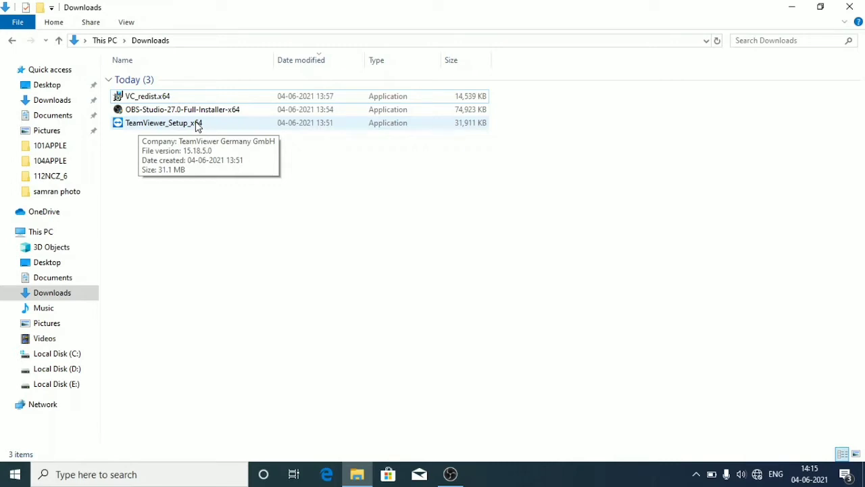
double_click(197, 126)
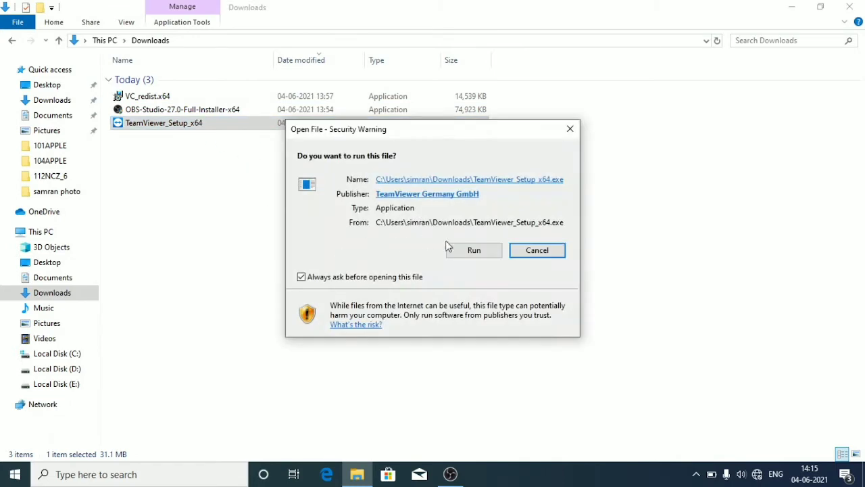
click(463, 251)
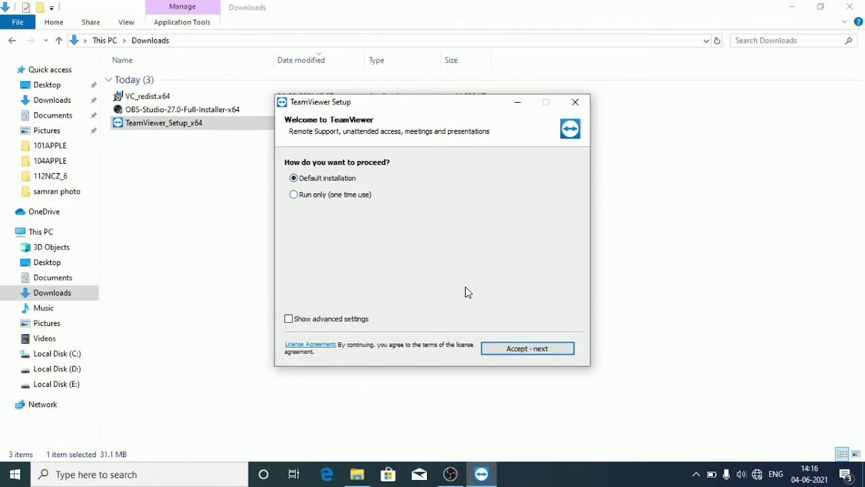
Accept the licence, approve the permission prompt, choose free personal use, and finish setup.
click(517, 355)
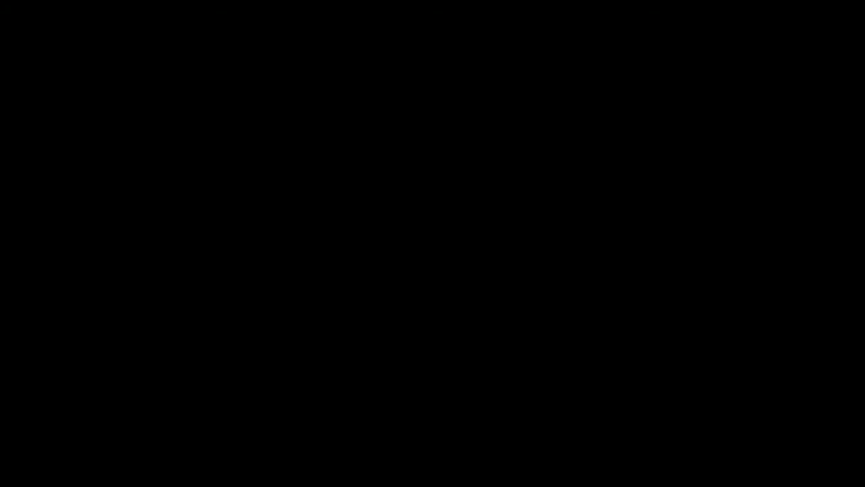
click(406, 330)
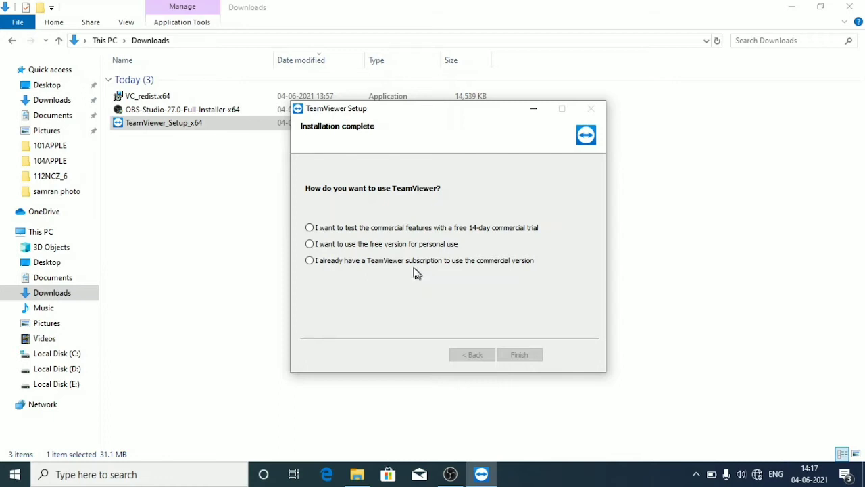
click(309, 244)
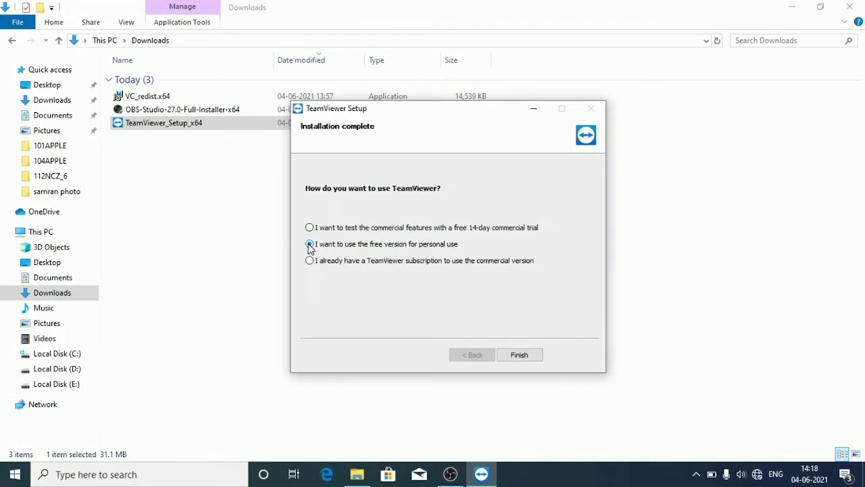
click(519, 356)
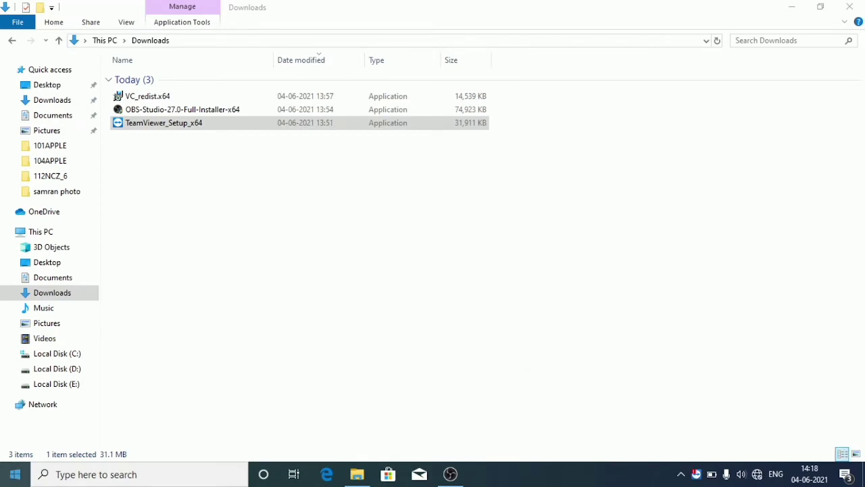
Launch TeamViewer from the Start menu and turn Wi-Fi on so it's ready to connect.
click(15, 473)
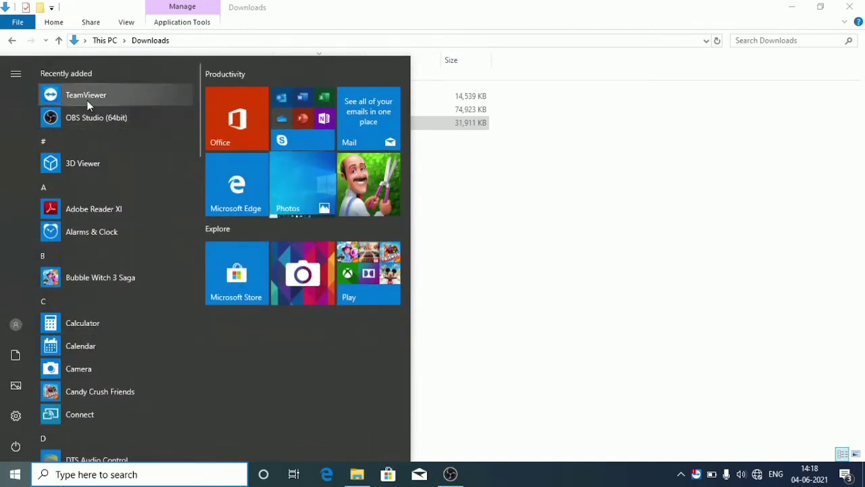
click(88, 102)
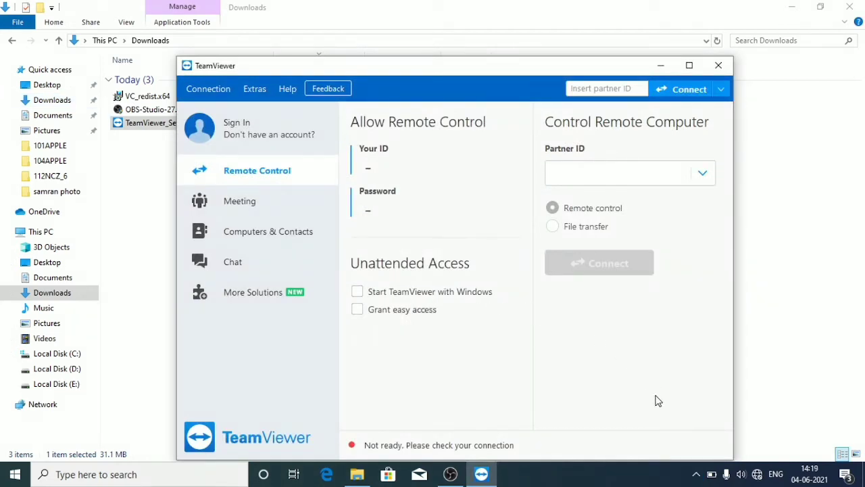
click(757, 474)
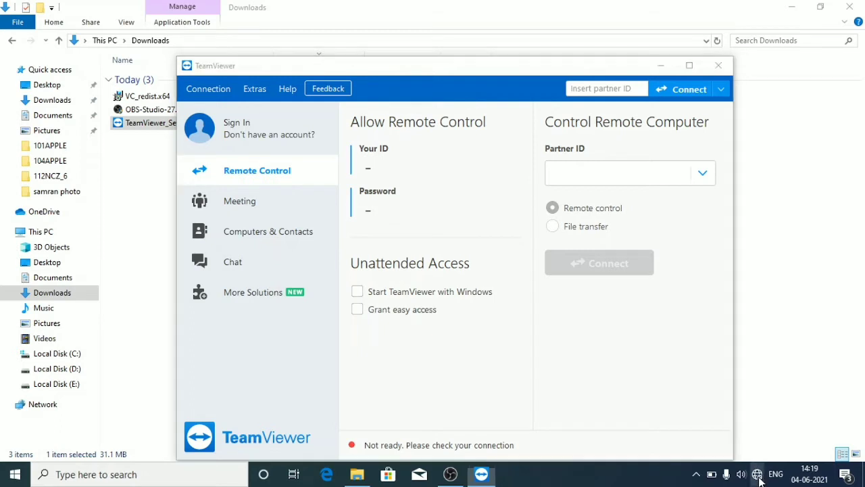
click(669, 432)
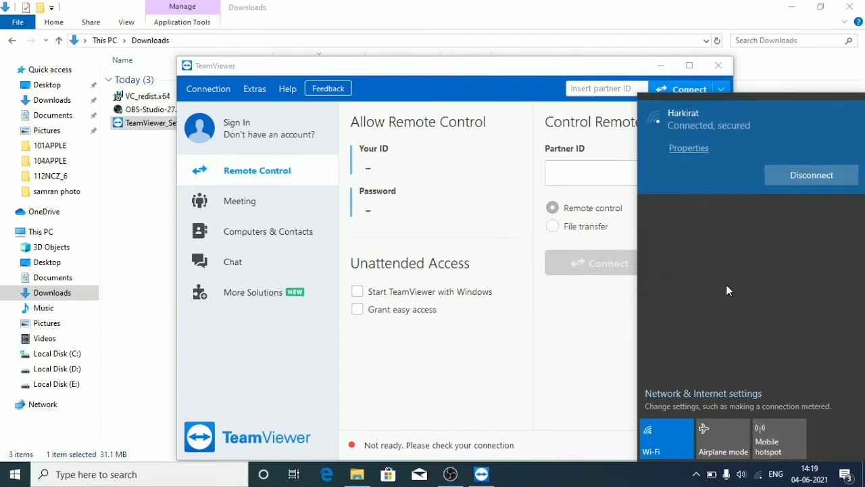
click(590, 352)
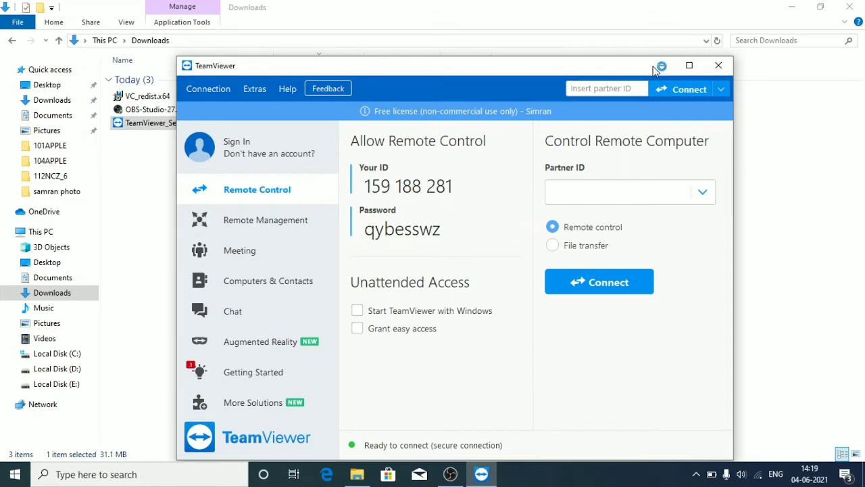
Maximize the TeamViewer window and close the Technology Day promotional popup.
click(686, 66)
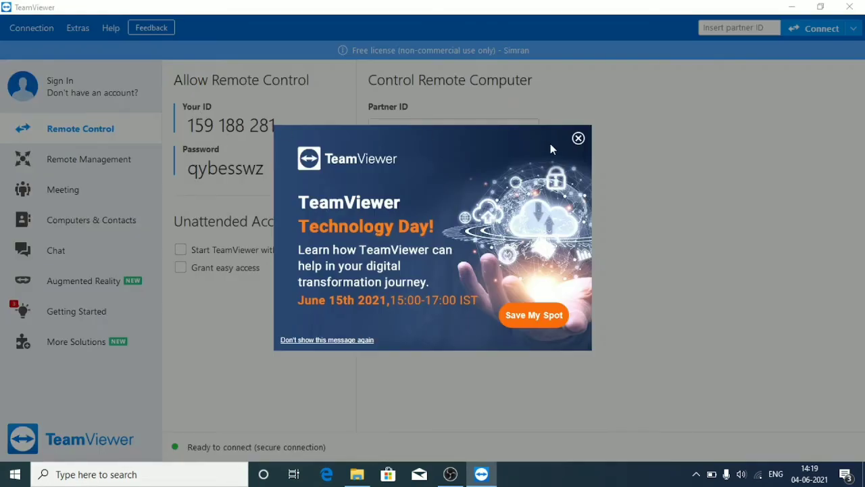
click(577, 139)
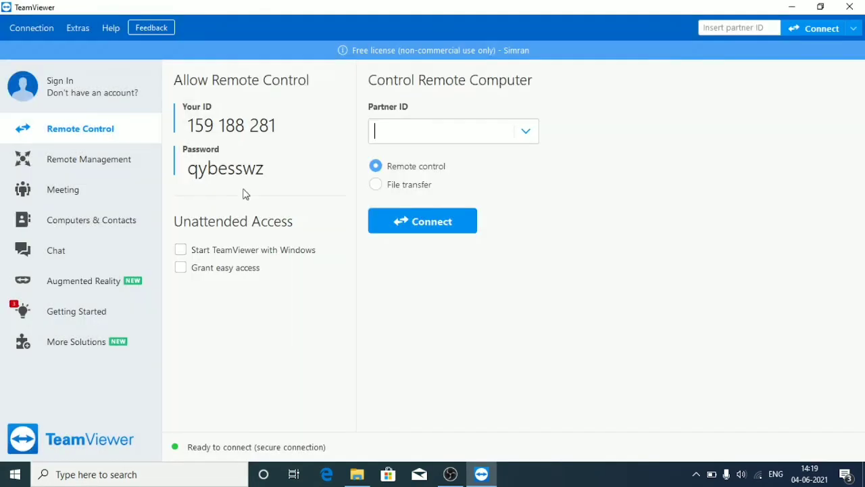
mouse_move(236, 170)
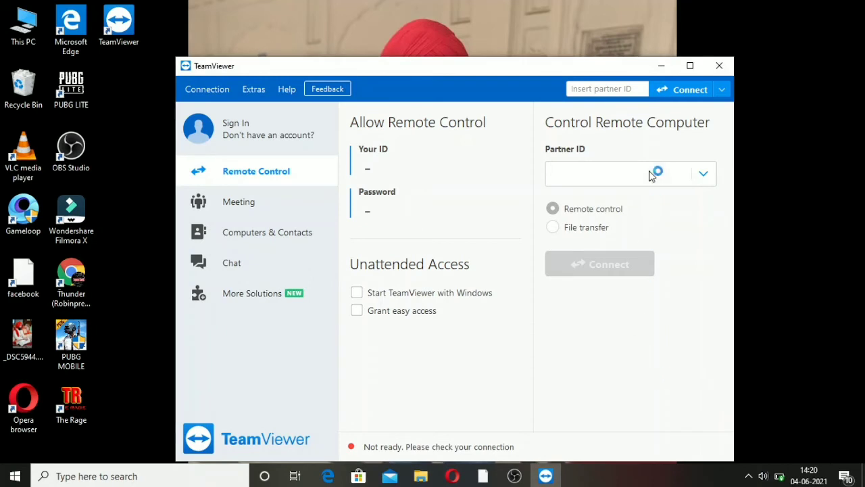
Maximize the second computer's TeamViewer window to show its Remote Control panel.
click(690, 65)
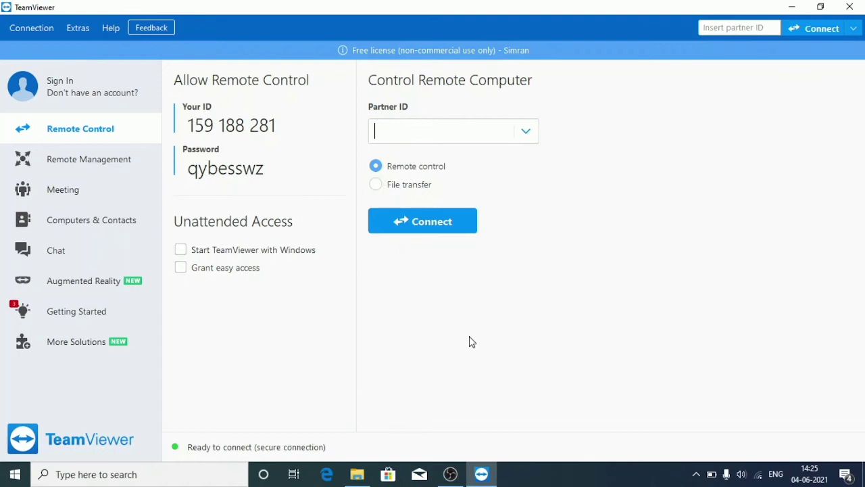
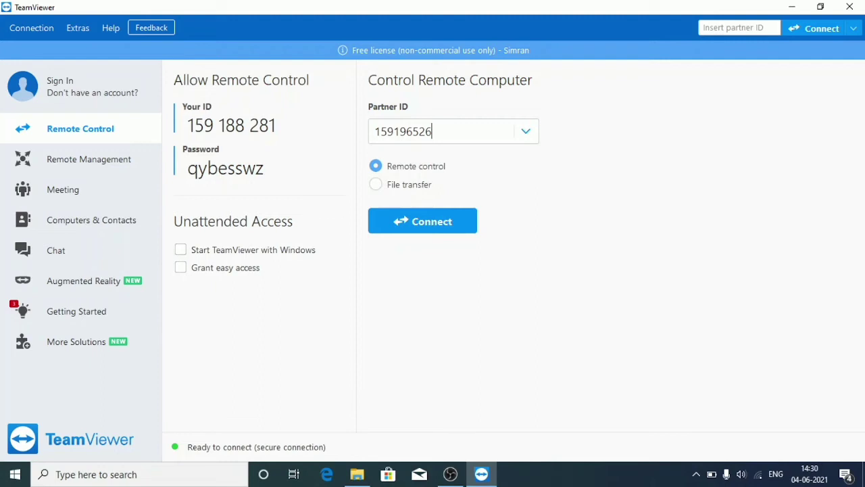
Enter the partner computer's TeamViewer ID and connect in Remote control mode.
click(461, 226)
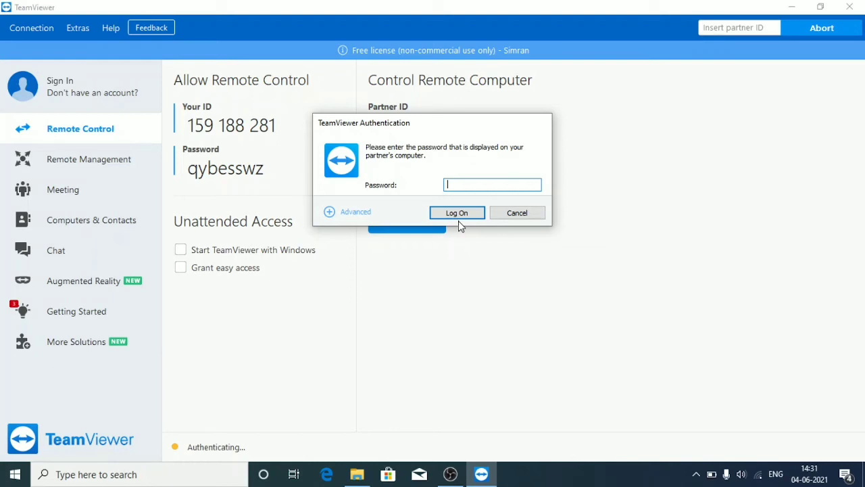
Enter the partner's password and log on to DESKTOP-5915USA.
text(••••••••)
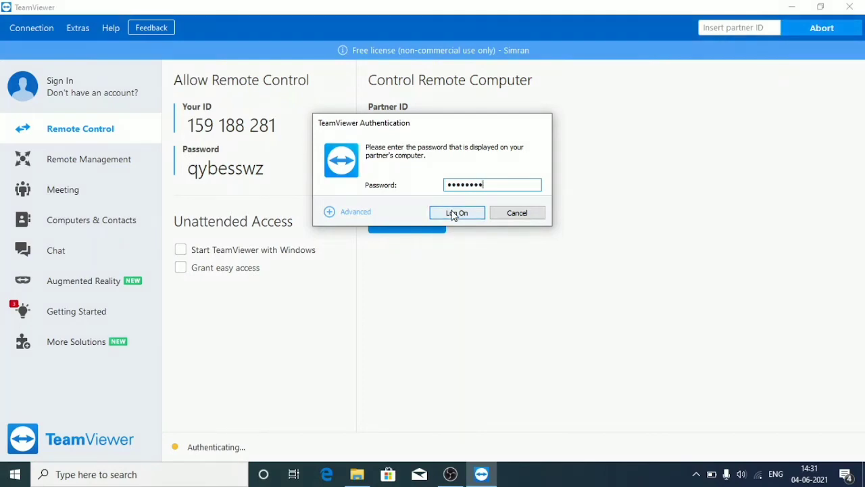
click(456, 213)
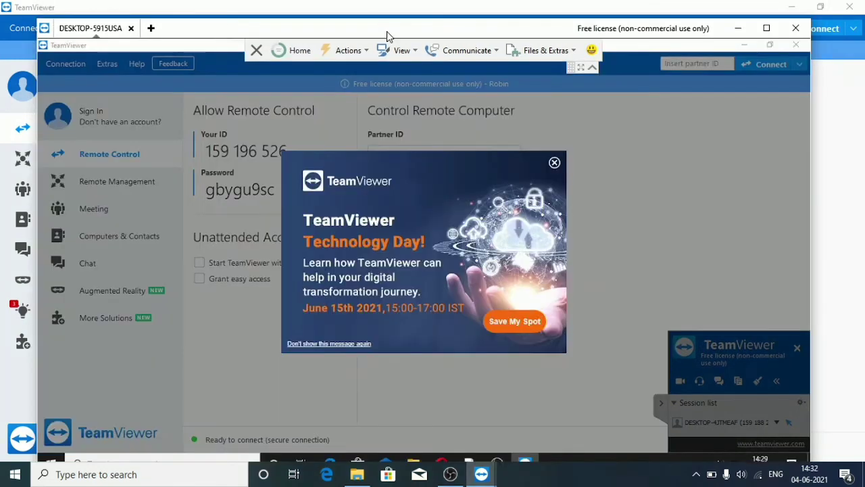
On the remote PC, dismiss the promotion and battery warning, and minimize TeamViewer and OBS.
click(554, 164)
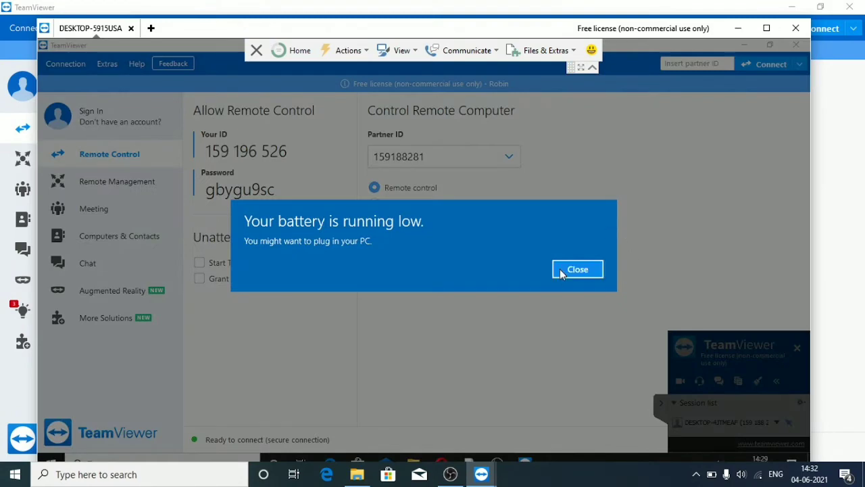
click(560, 269)
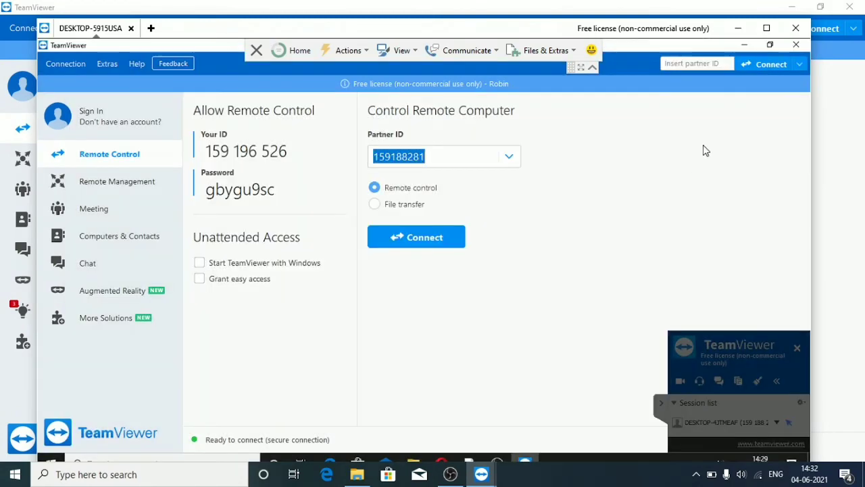
click(744, 47)
click(745, 46)
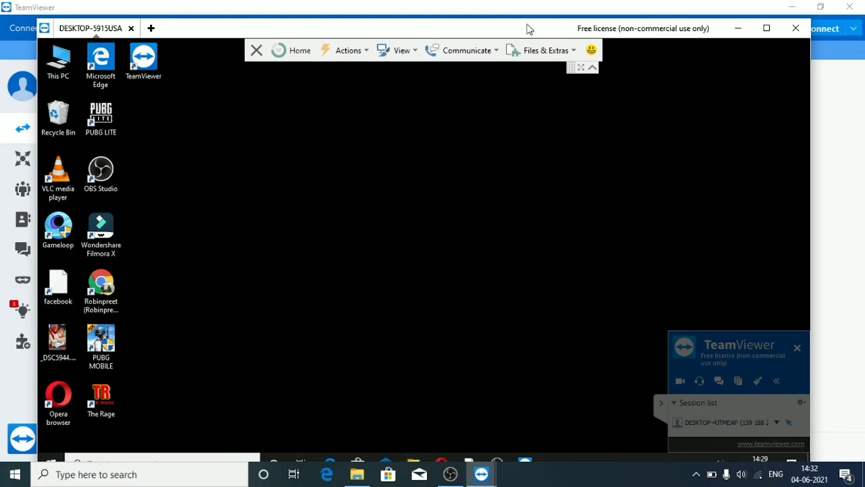
Maximize the session window, minimize local windows, and restore the session full screen.
drag(529, 28, 527, 22)
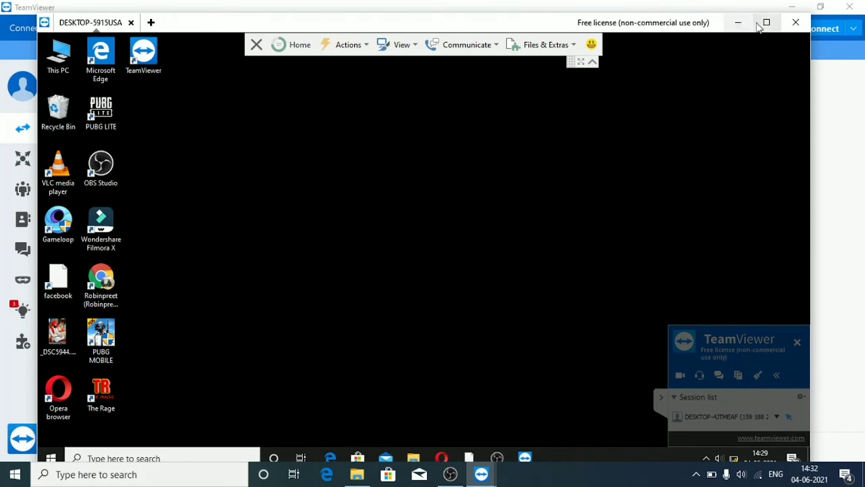
click(762, 24)
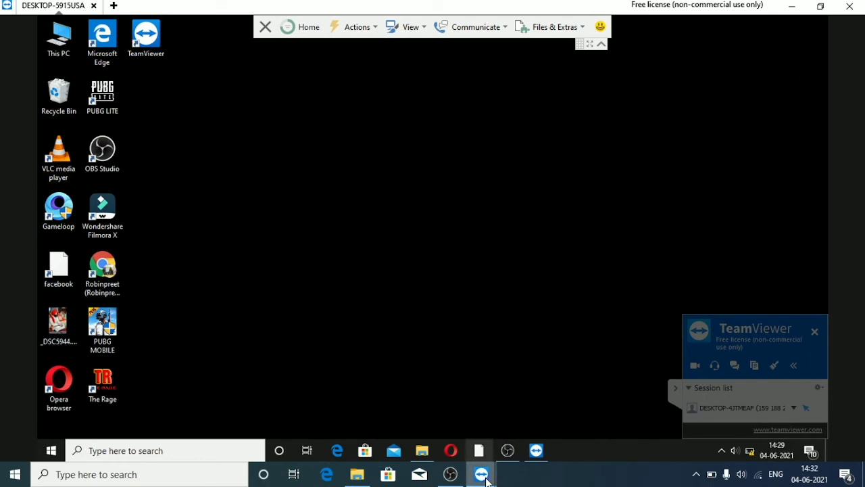
click(792, 7)
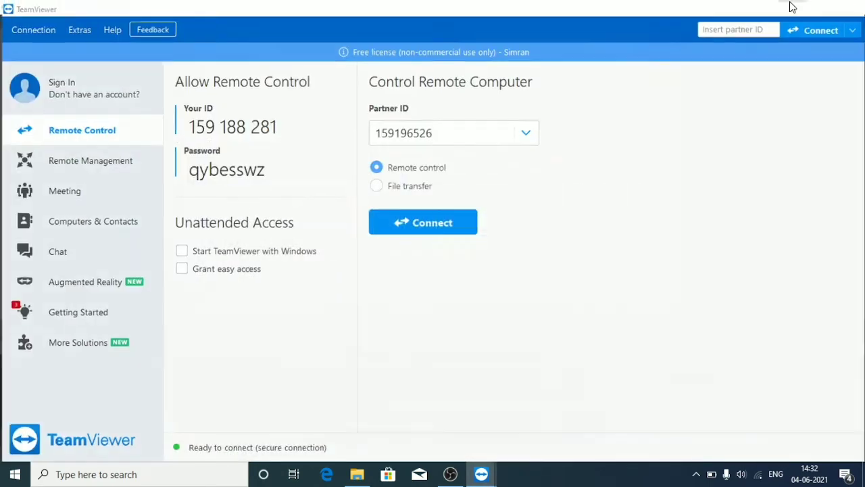
click(790, 6)
click(792, 6)
click(792, 6)
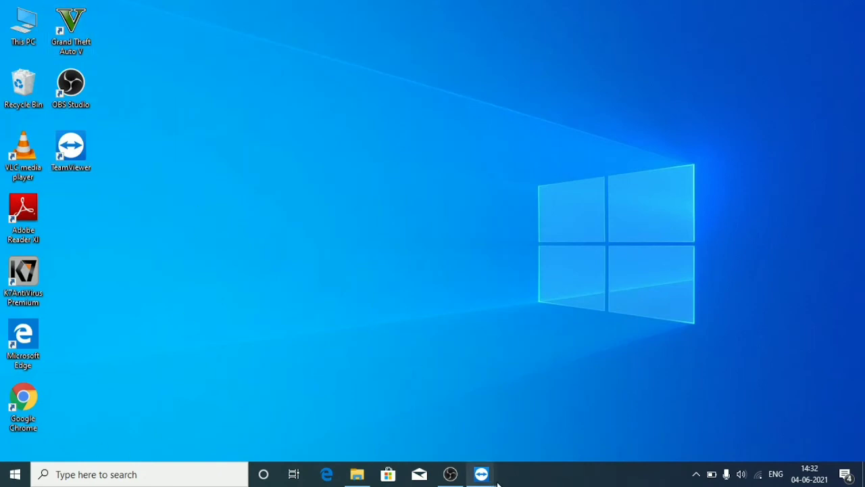
mouse_move(481, 474)
click(528, 434)
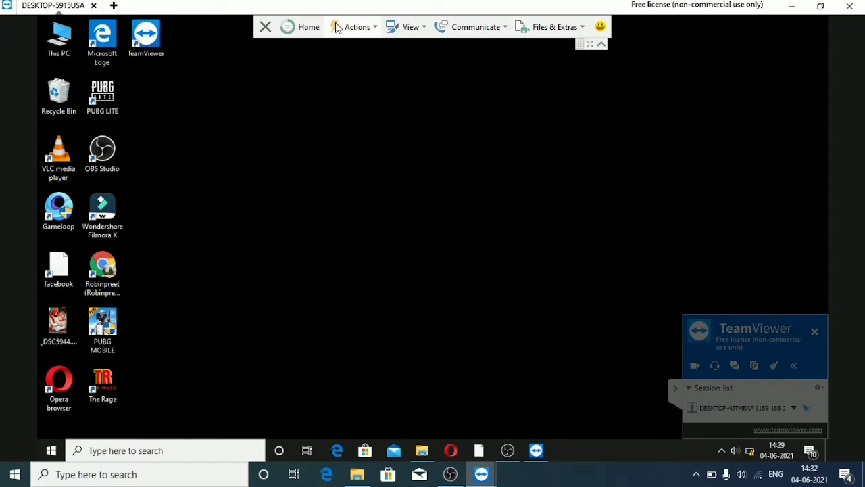
Open file transfer from the session's Files & Extras menu.
click(565, 30)
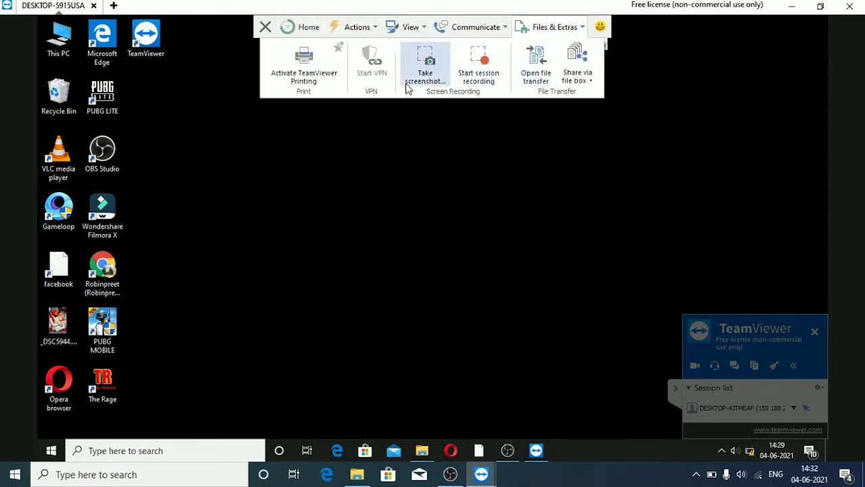
click(529, 78)
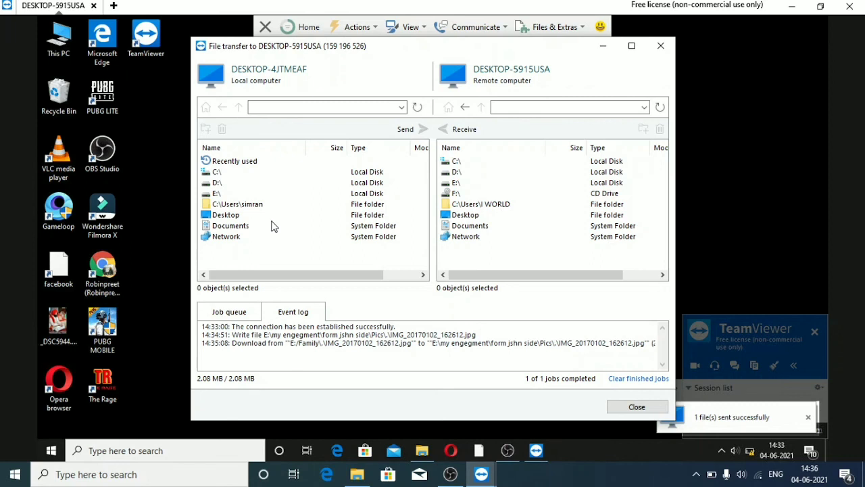
Browse the local pane to E:\my engegment\form jshn side\Pics and select IMG_0001.JPG.
double_click(245, 194)
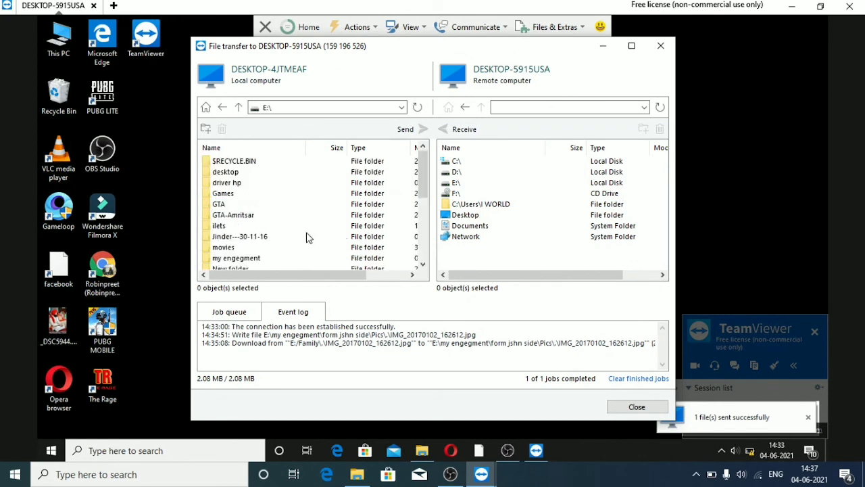
double_click(272, 257)
click(253, 168)
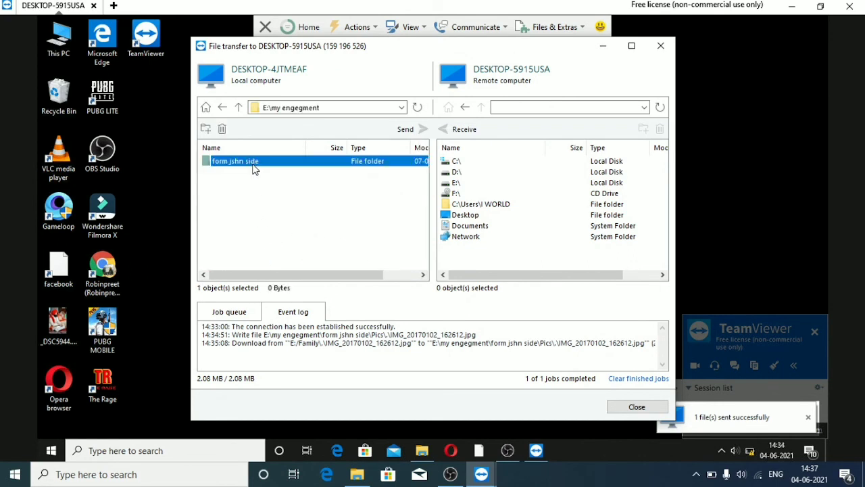
double_click(253, 168)
double_click(256, 168)
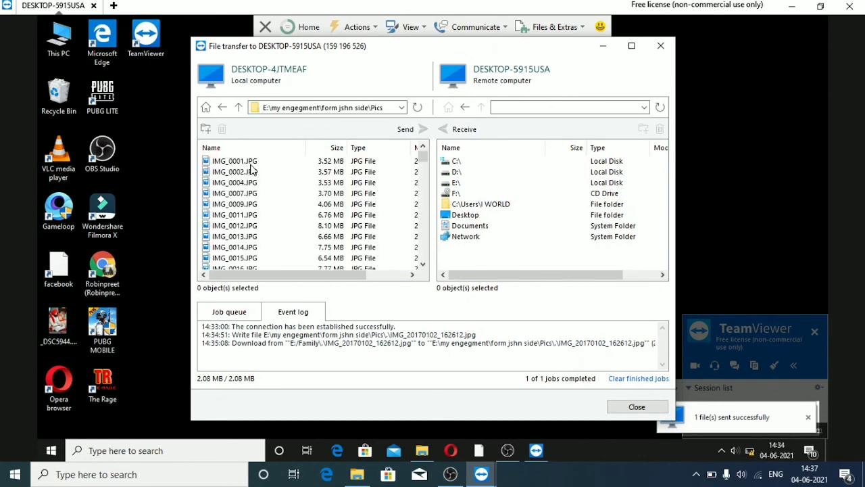
click(251, 164)
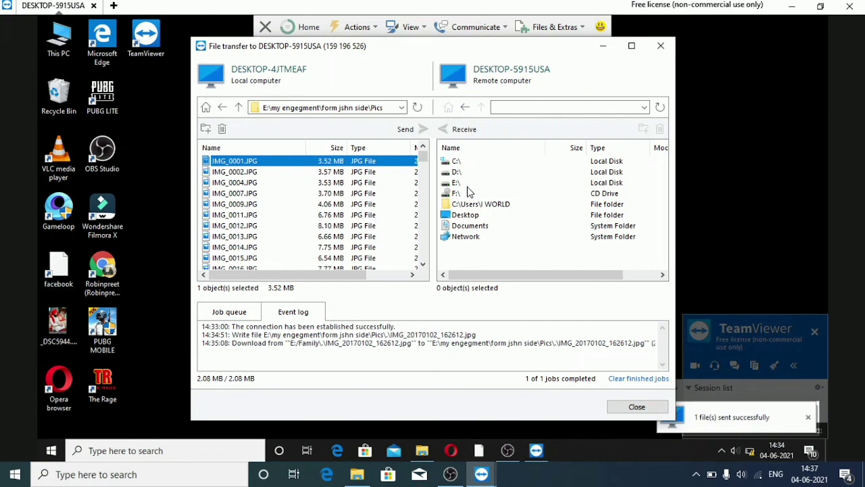
Open the remote F:\Temp folder and send IMG_0001.JPG there.
double_click(474, 194)
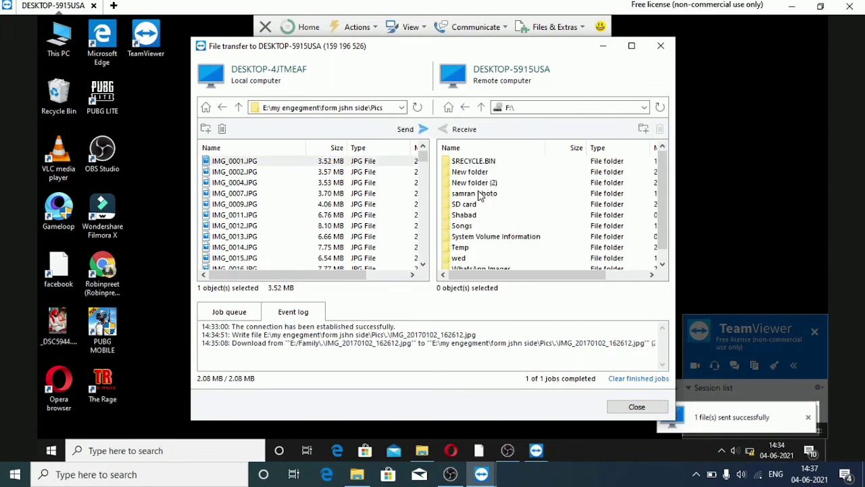
scroll(663, 205, down, 1)
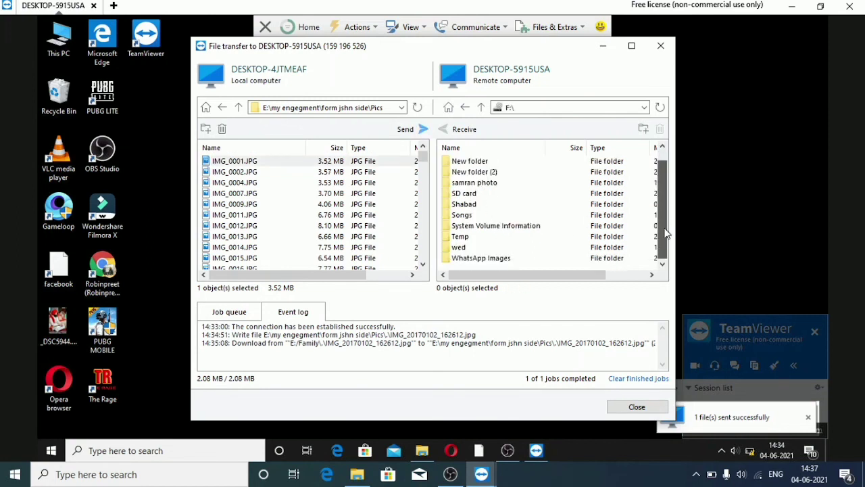
double_click(492, 237)
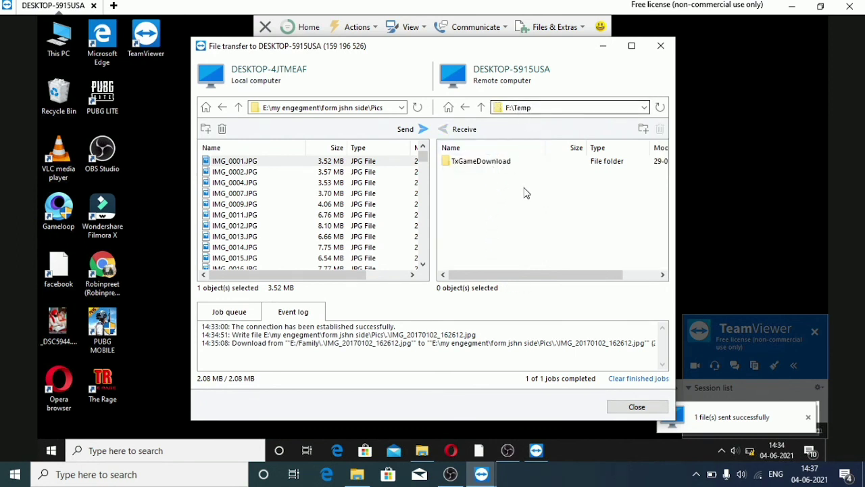
click(276, 164)
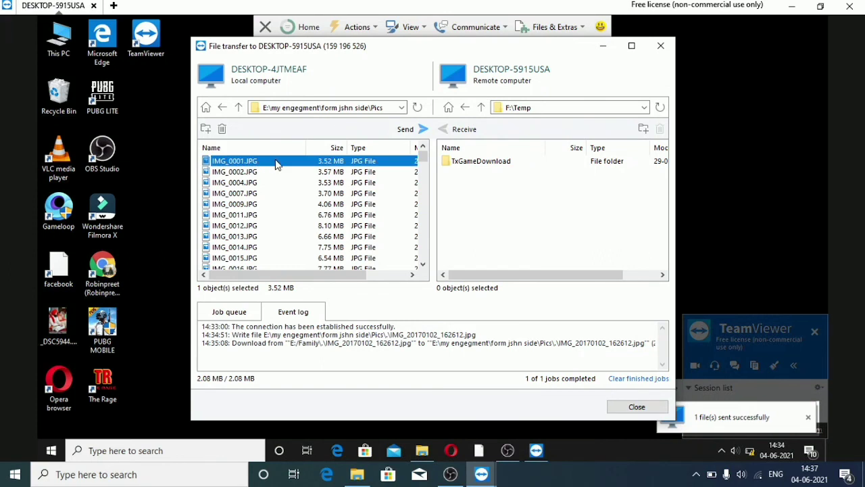
click(421, 130)
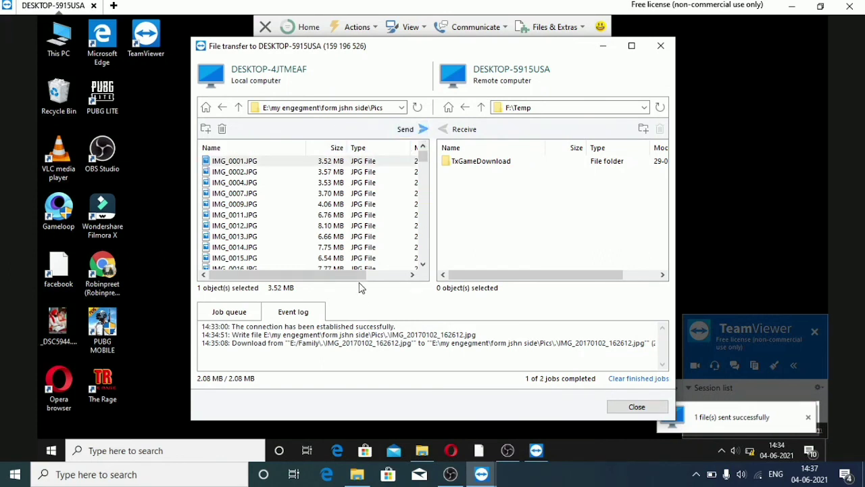
click(424, 131)
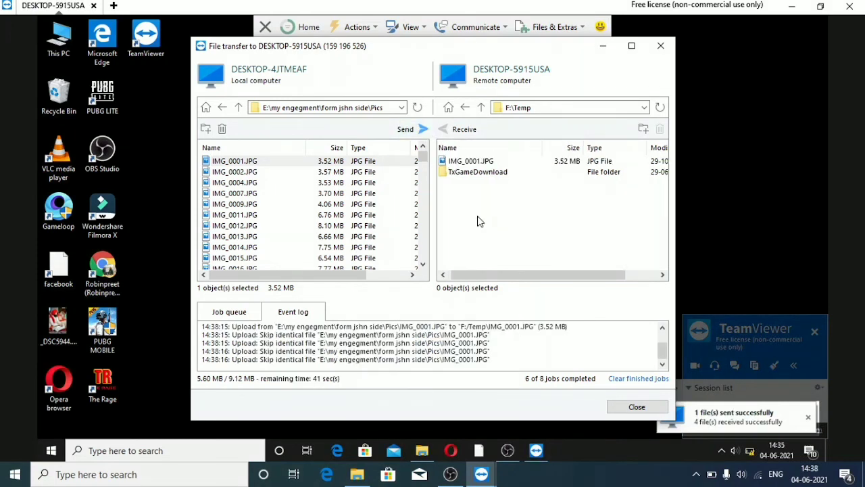